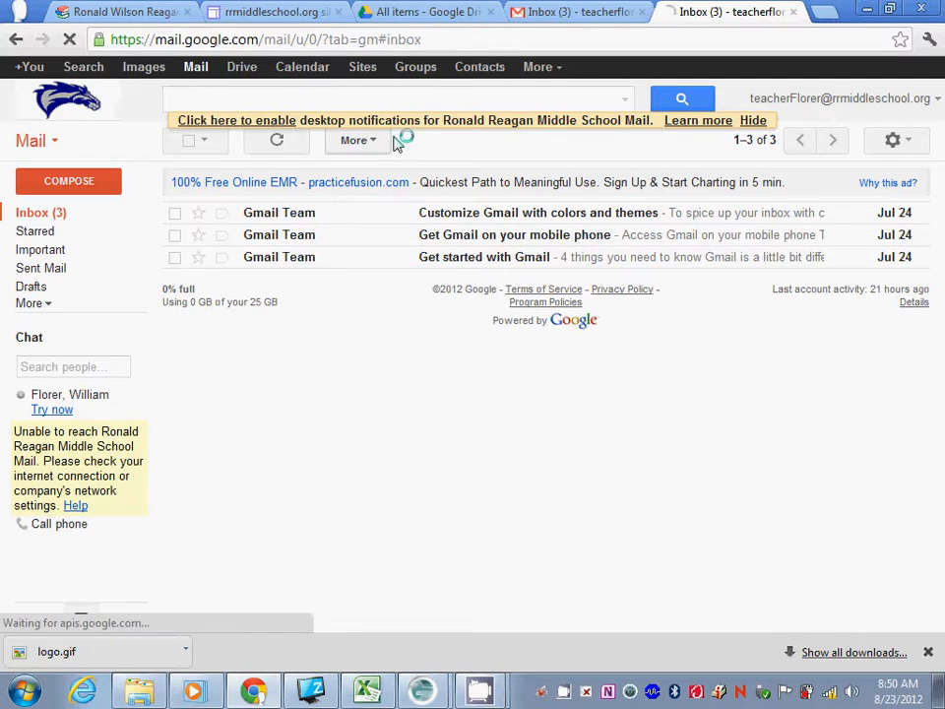
Start a new group in Google Groups and name it with the teacher's surname followed by "Block 001"
left_click(414, 67)
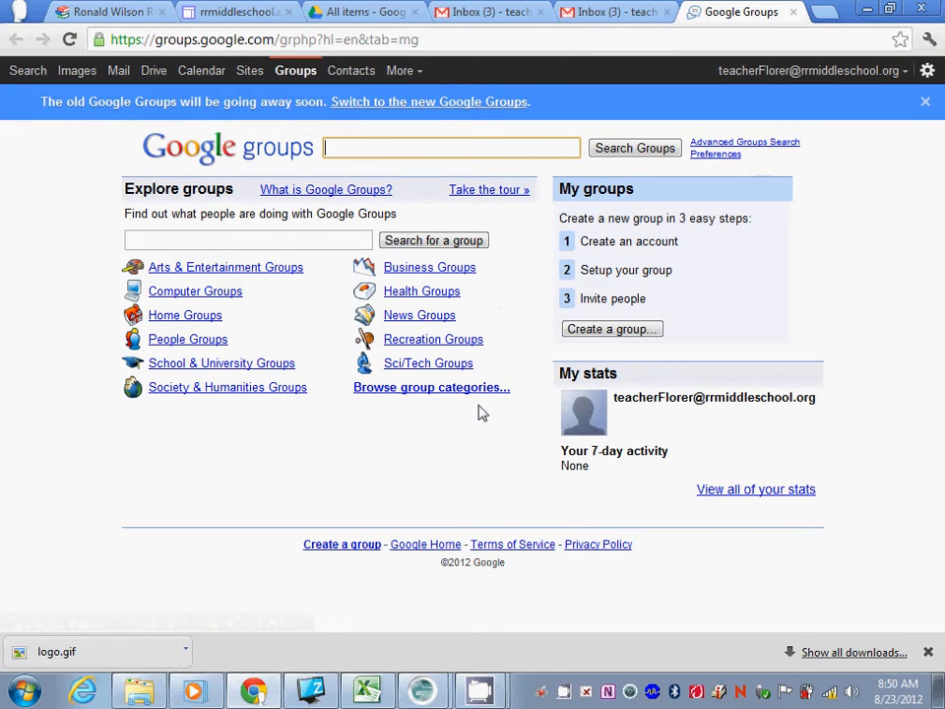
left_click(612, 330)
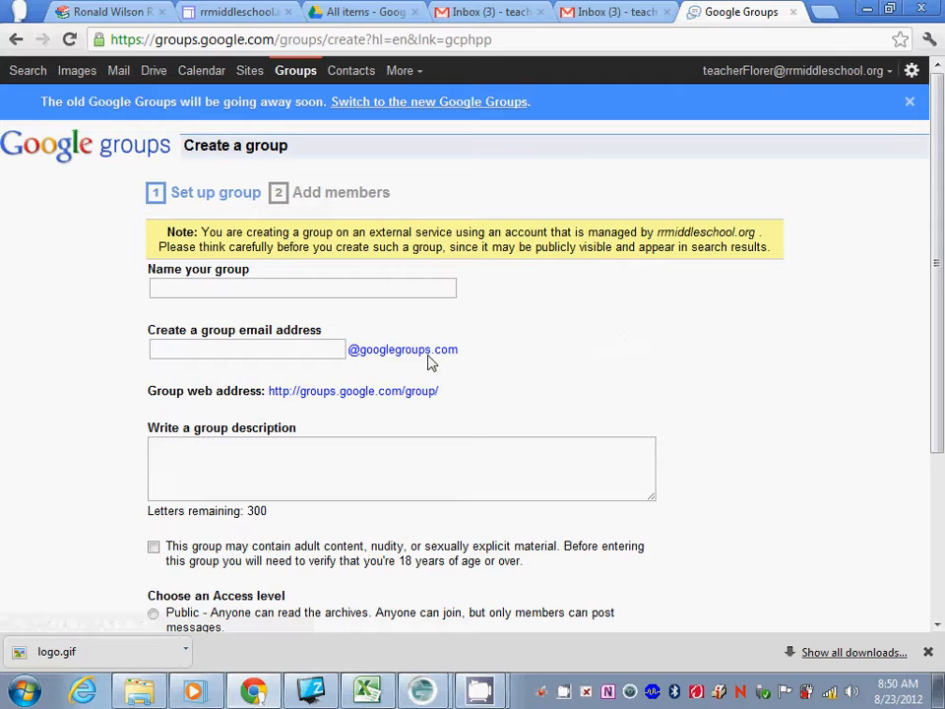
left_click(178, 287)
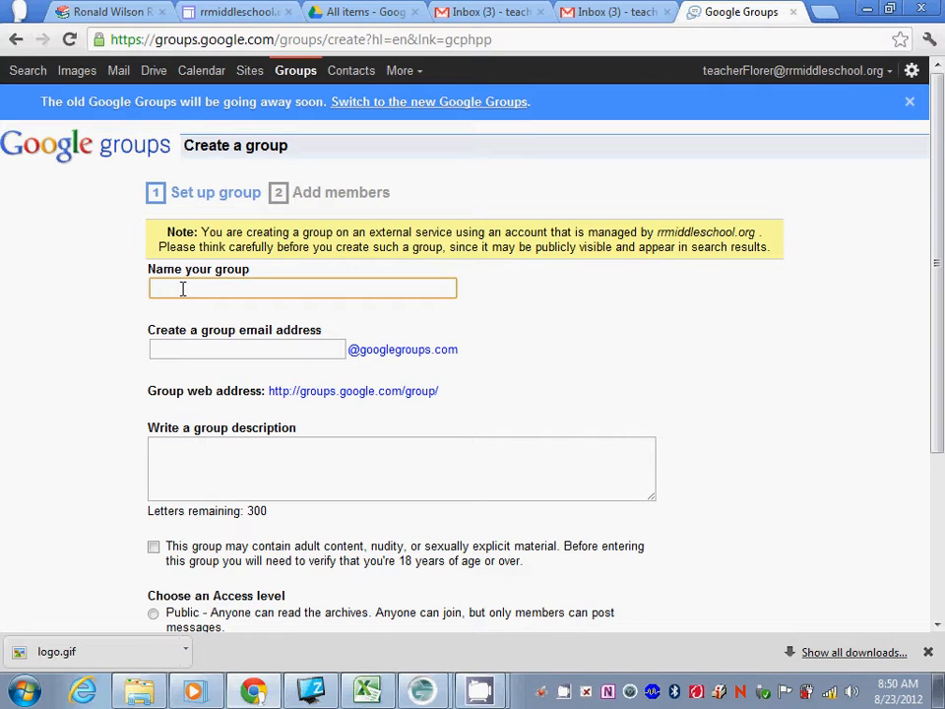
type("Florer Blo")
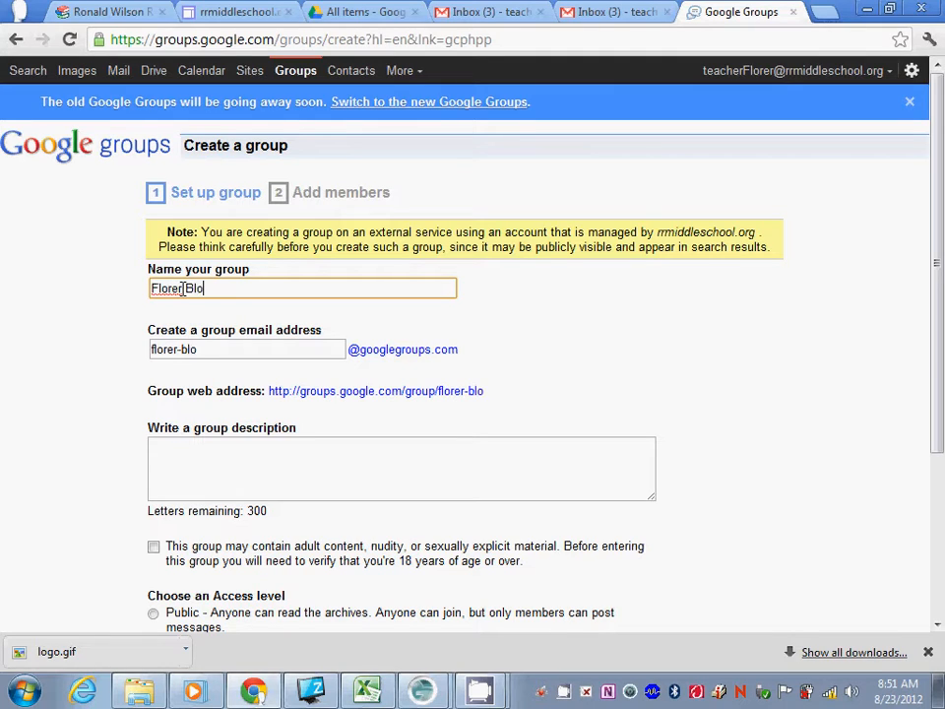
type("ck 001")
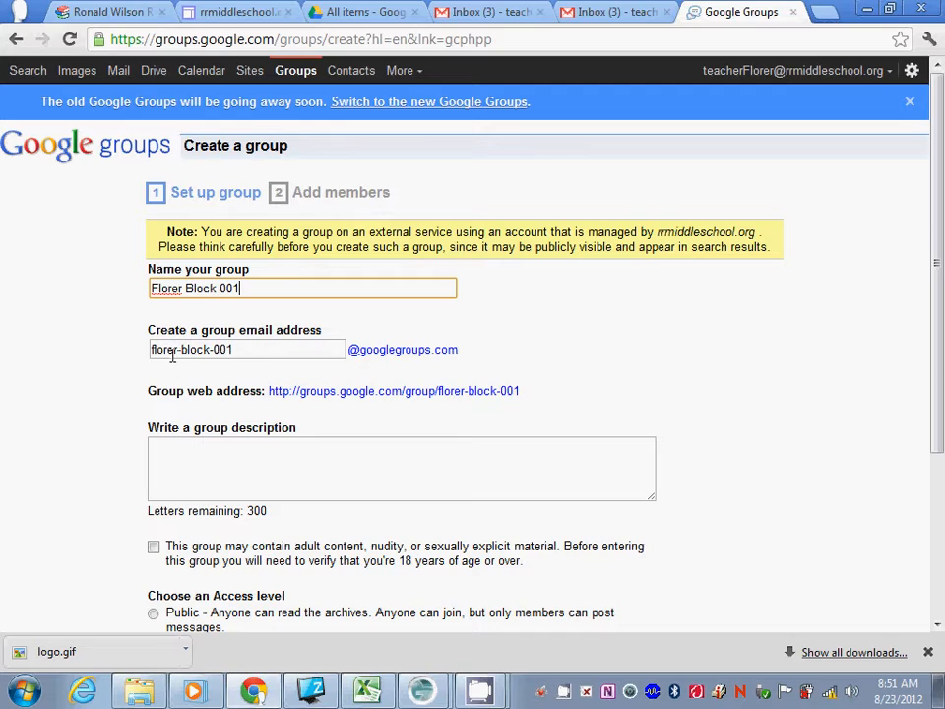
Enter "Block 1" as the group description and set the access level to Restricted
left_click(161, 444)
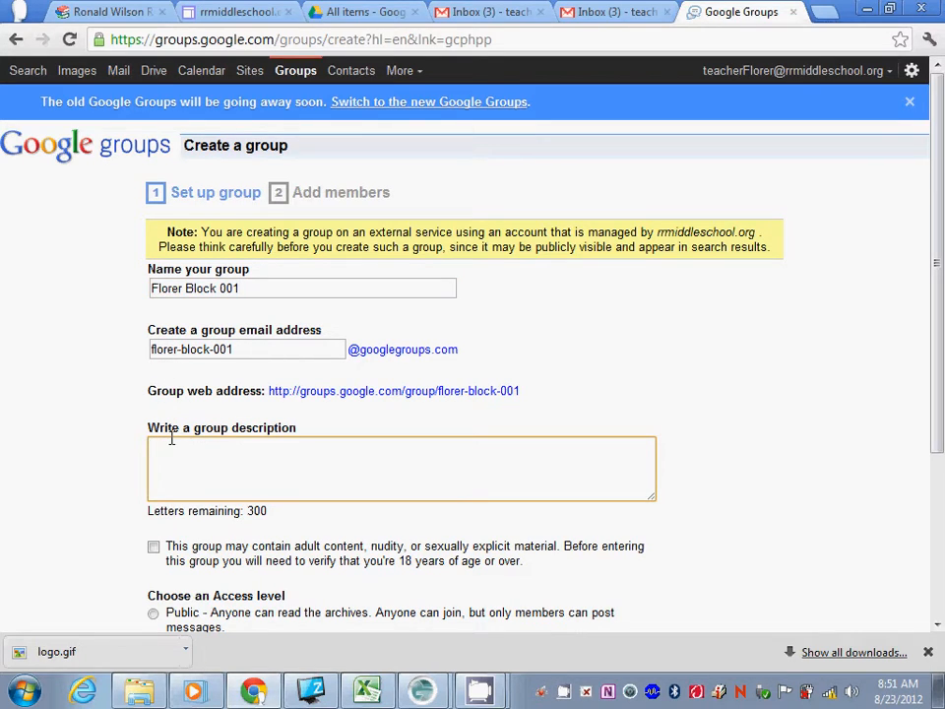
type("Block 1")
scroll(323, 402, "down", 5)
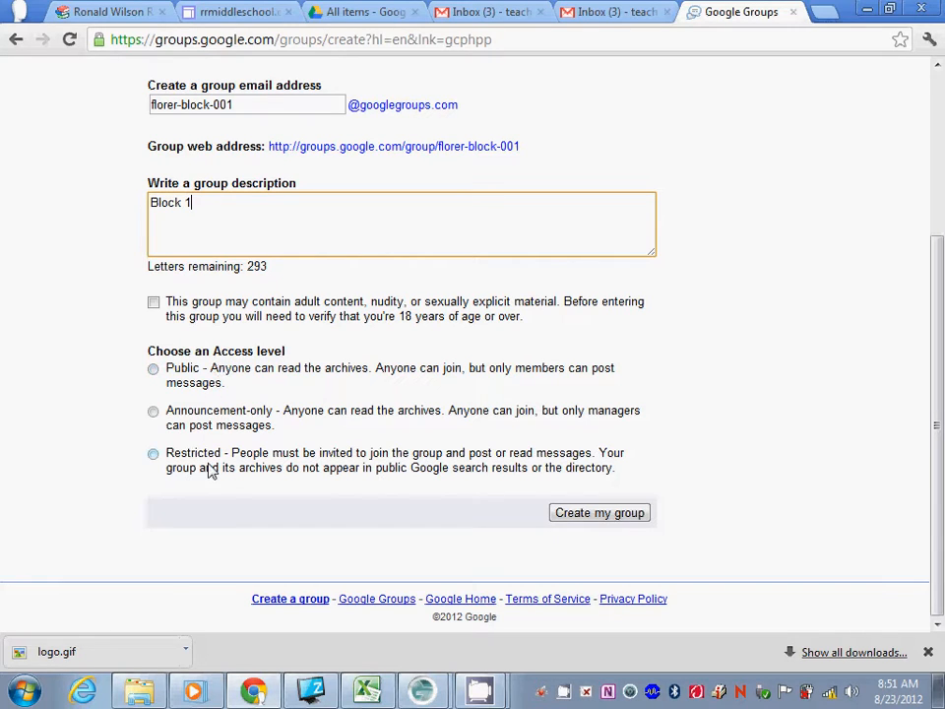
left_click(153, 455)
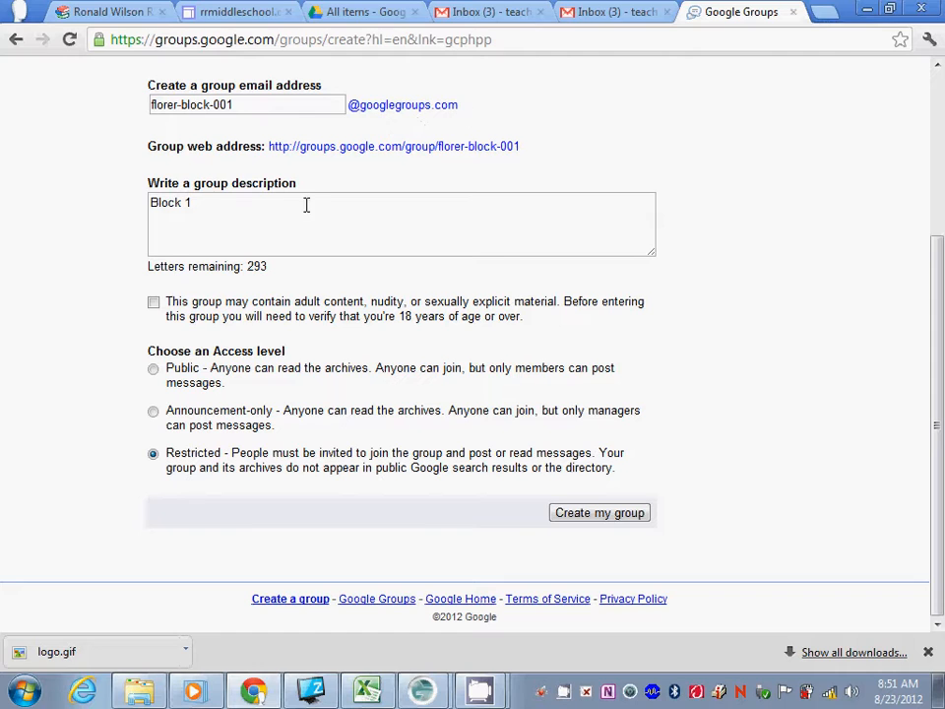
Submit the new group, enter the verification characters from the picture, and finish creating the group
left_click(598, 513)
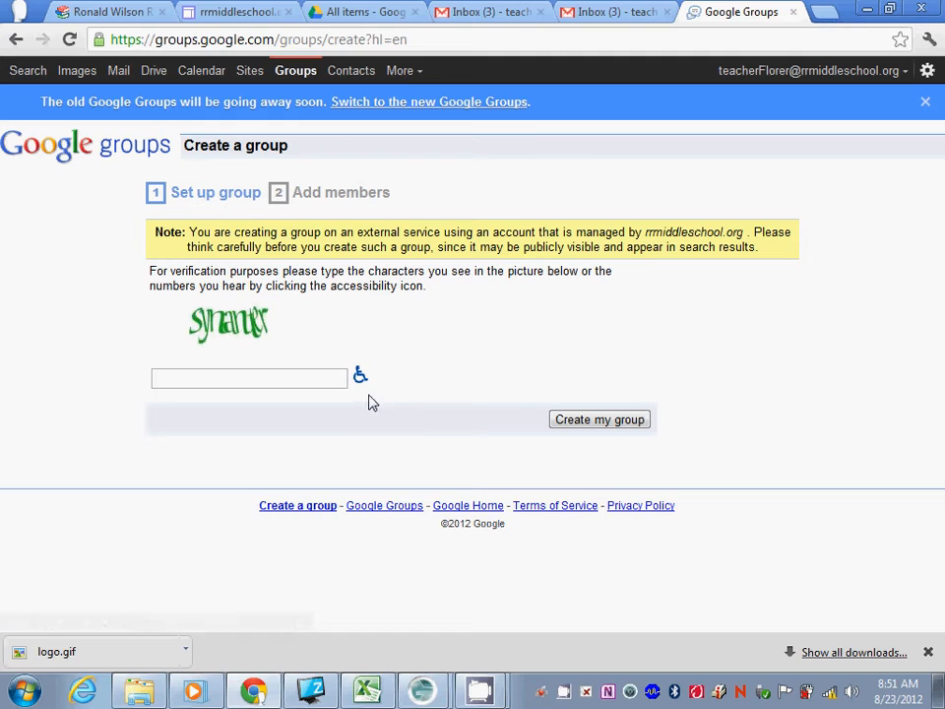
left_click(277, 381)
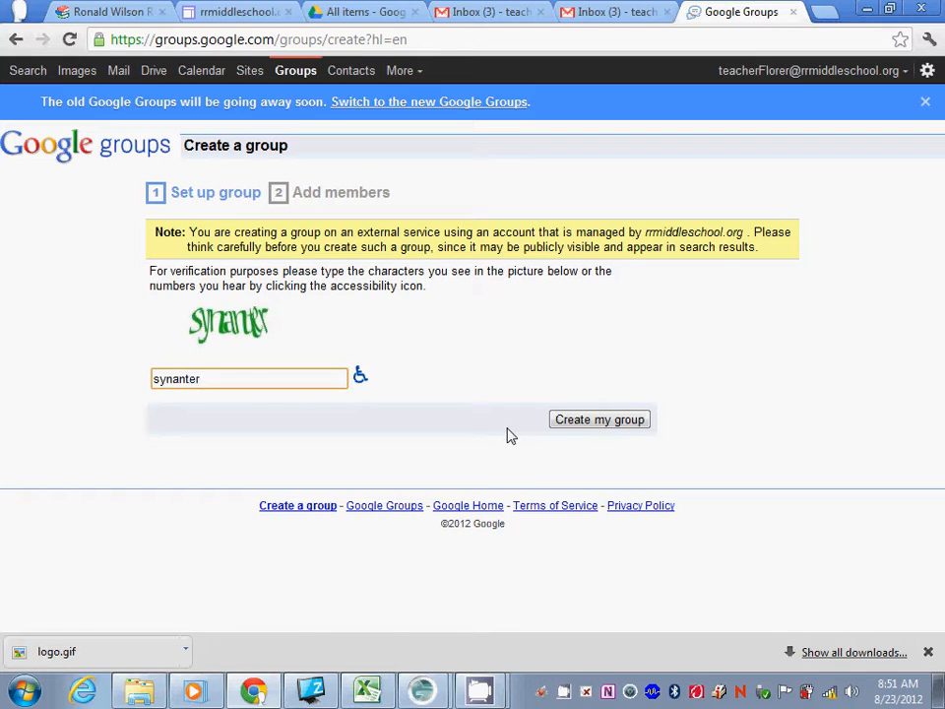
left_click(567, 423)
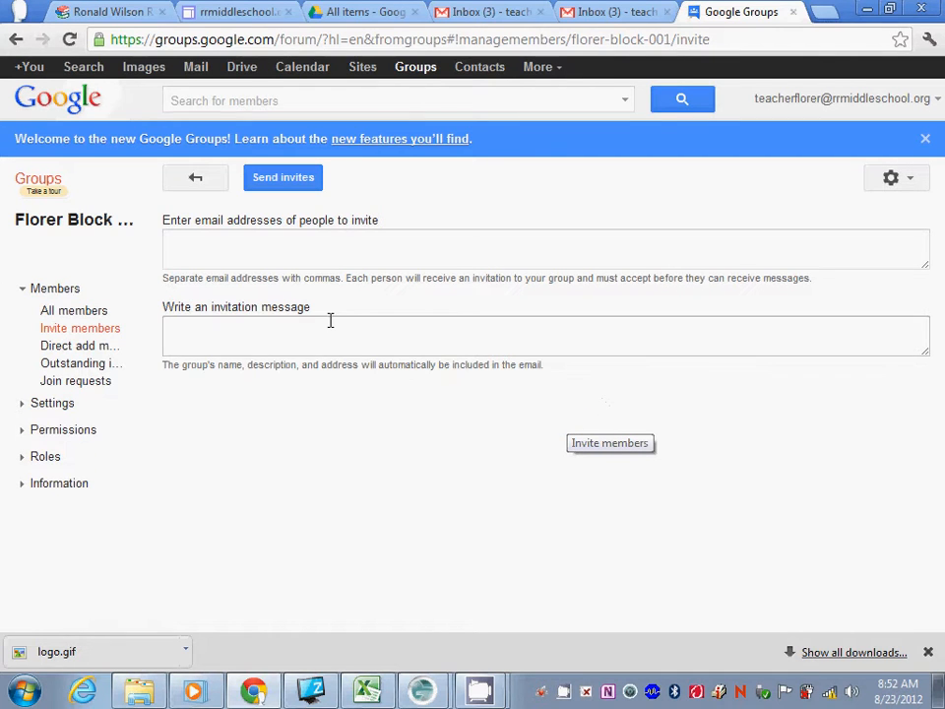
Restore the browser to a smaller window and minimize the media player so the teacher e-mail spreadsheet shows beside the invitation form
left_click(238, 241)
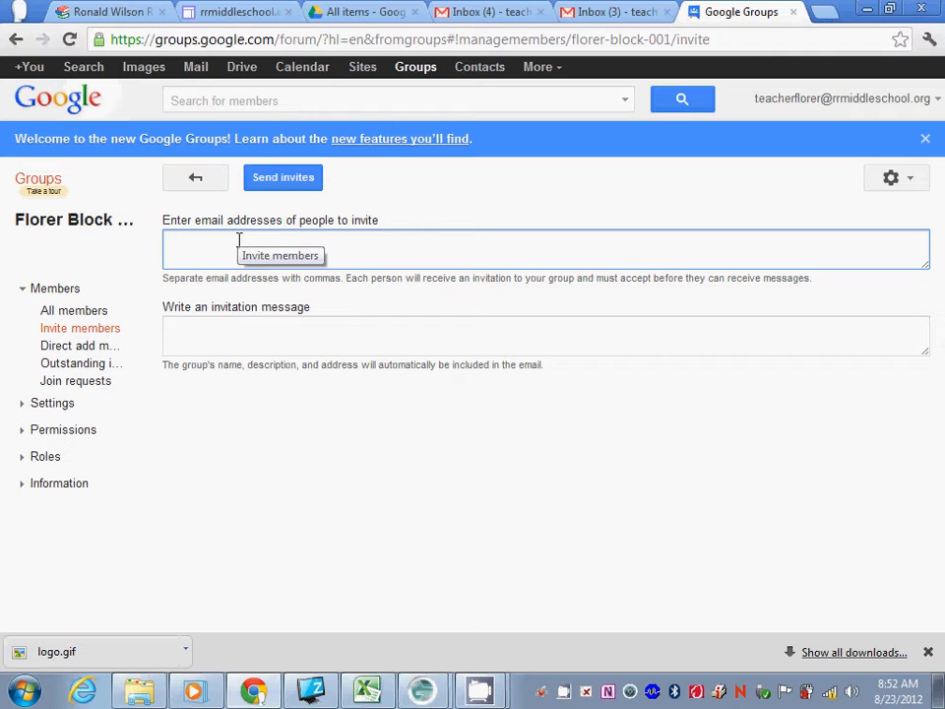
left_click(891, 17)
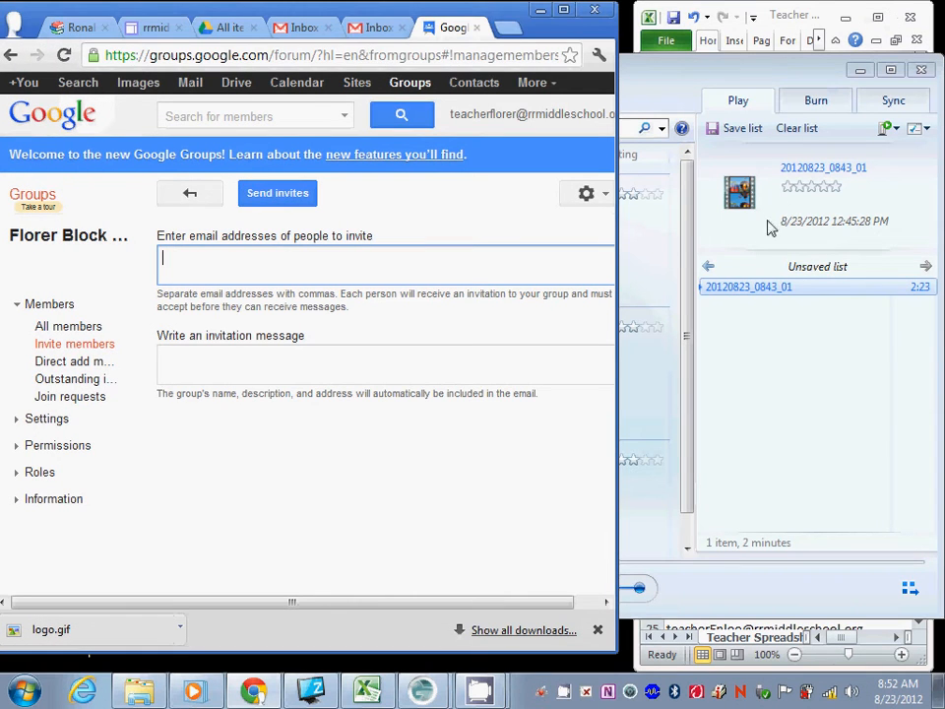
left_click(864, 71)
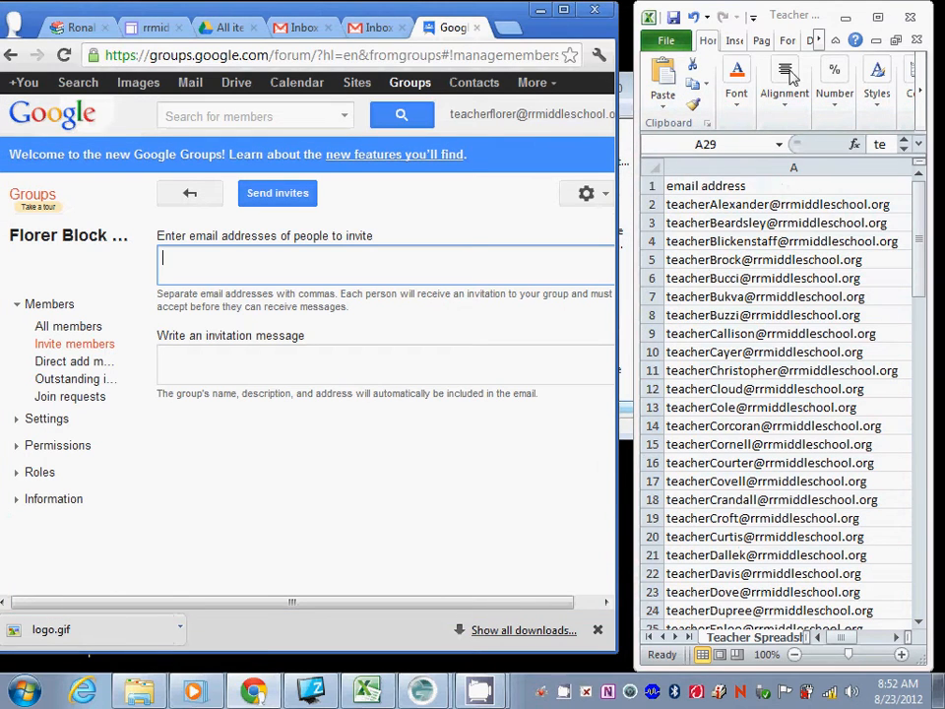
left_click(817, 30)
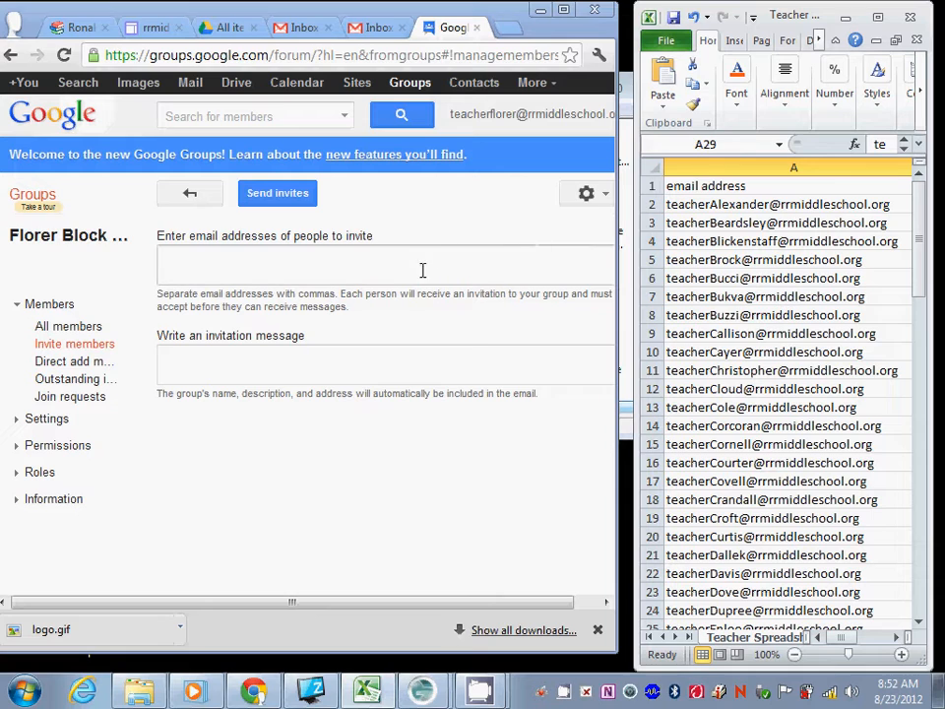
Copy the teacher e-mail address in cell A8 of the spreadsheet into the group's list of people to invite
left_click(711, 315)
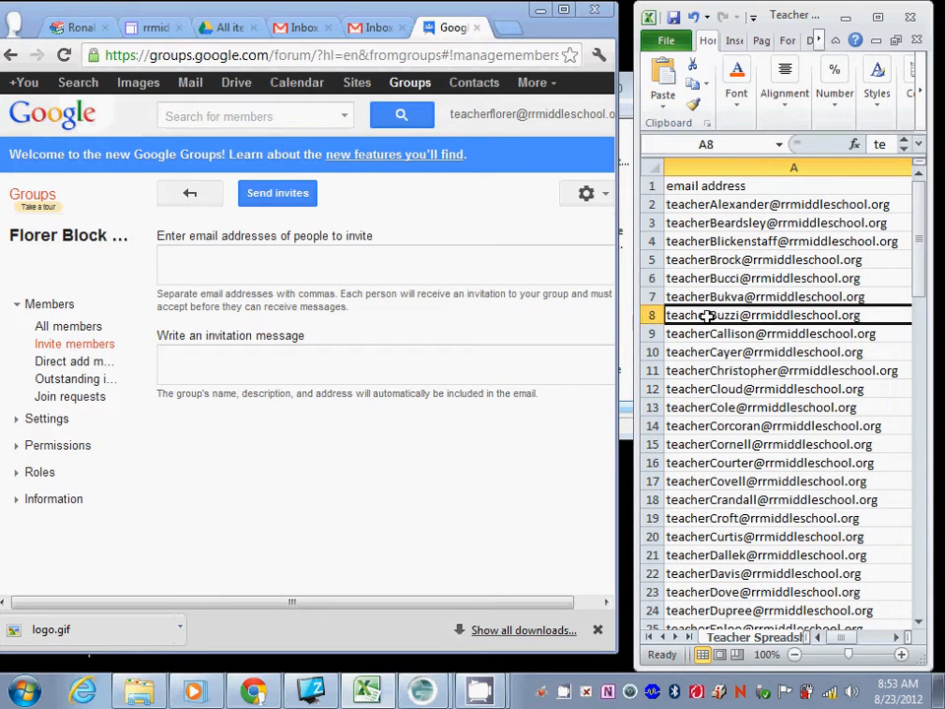
right_click(711, 315)
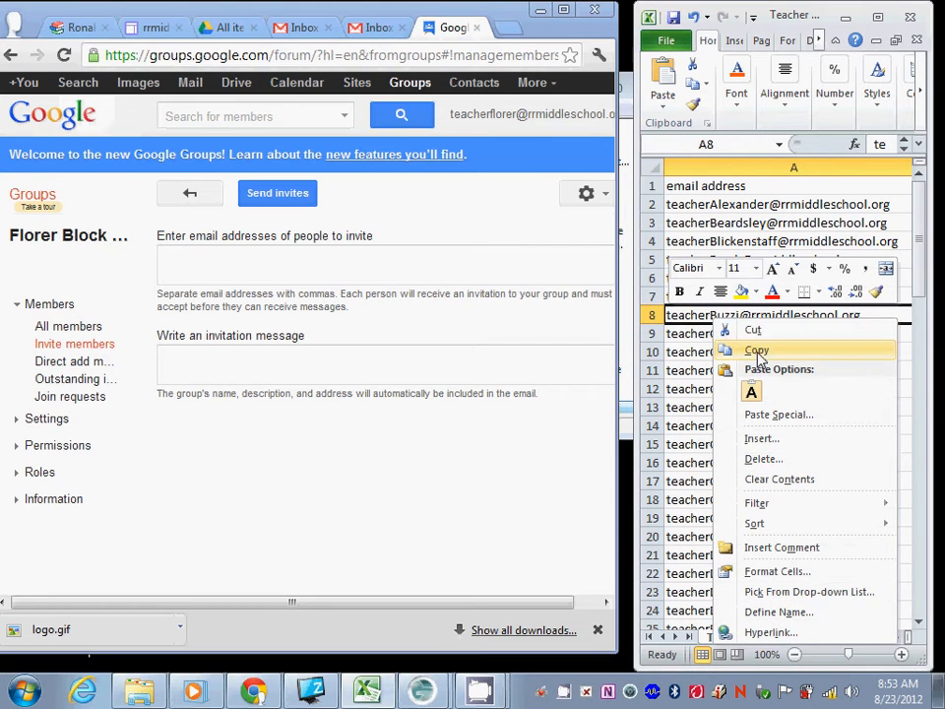
left_click(758, 350)
left_click(173, 259)
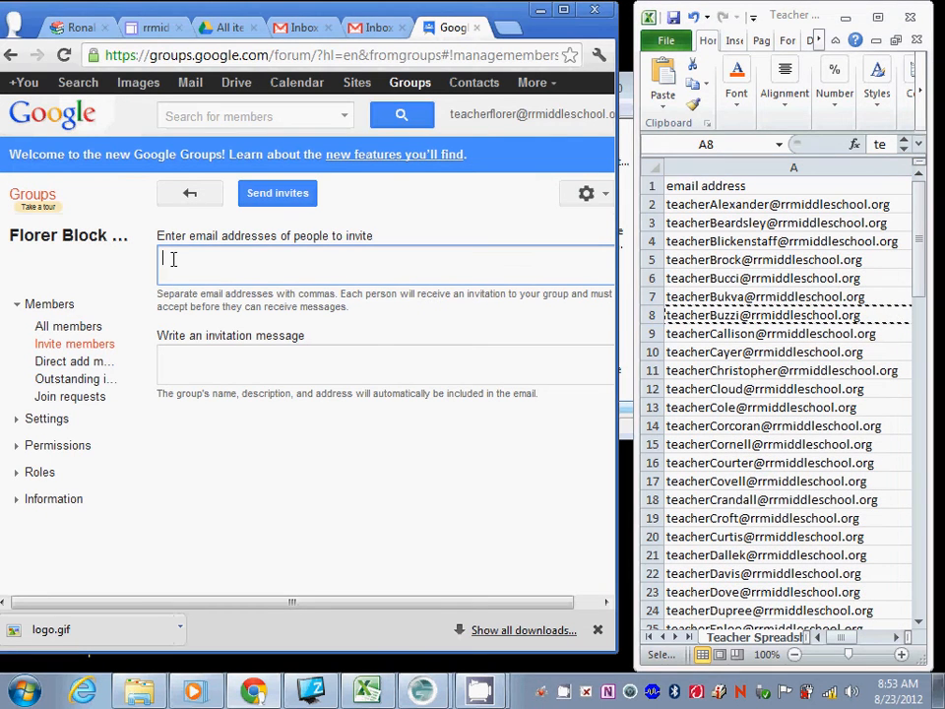
right_click(173, 262)
left_click(214, 360)
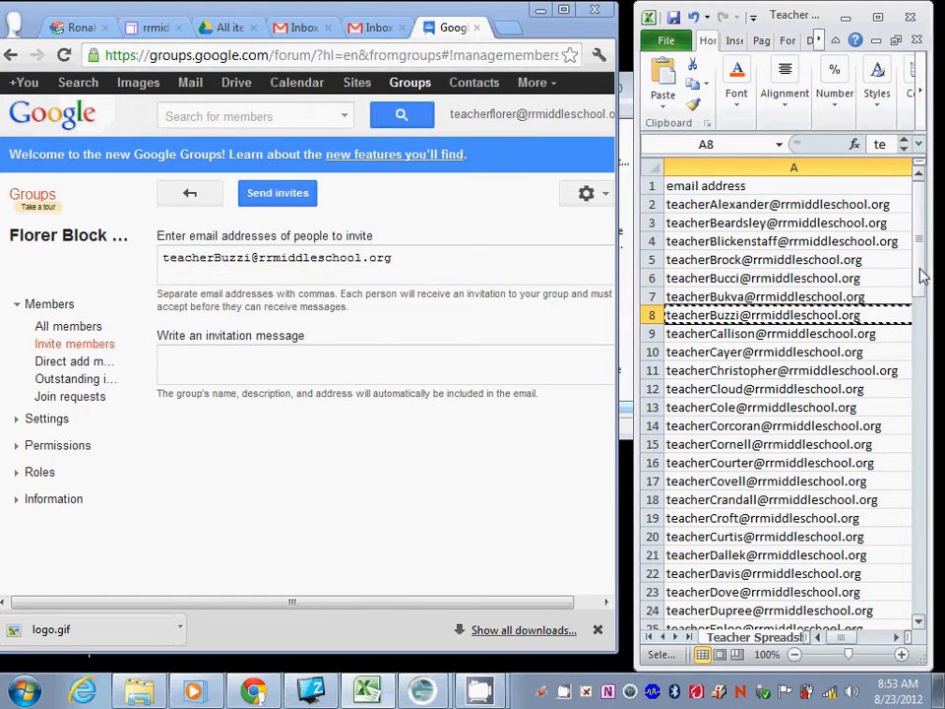
Copy the e-mail address in cell A23 onto the next line of the list of people to invite
left_click_drag(922, 275, 922, 300)
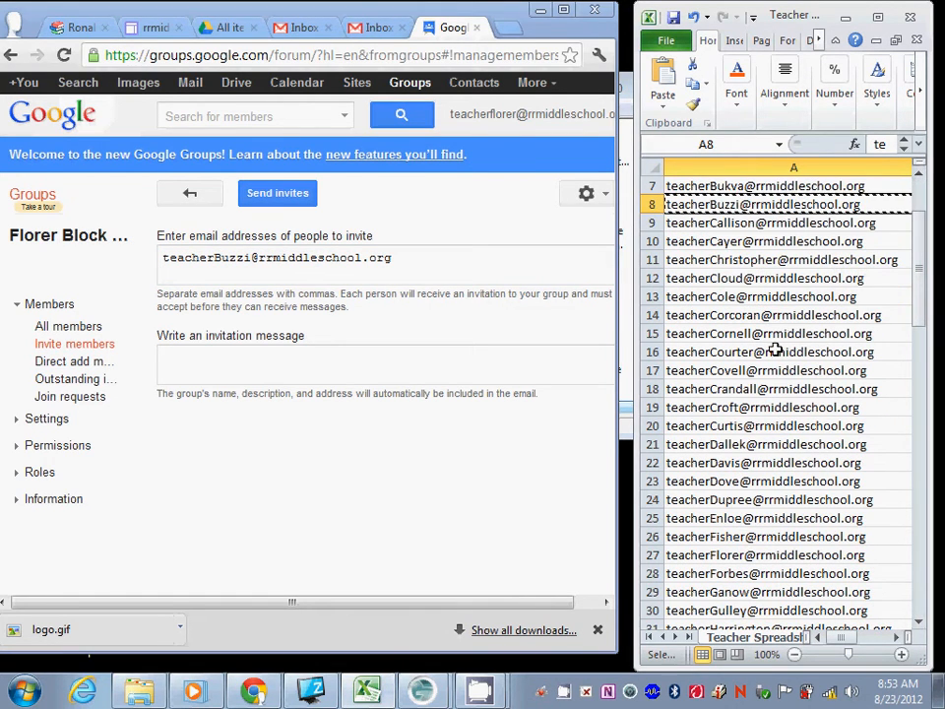
left_click(722, 481)
right_click(724, 481)
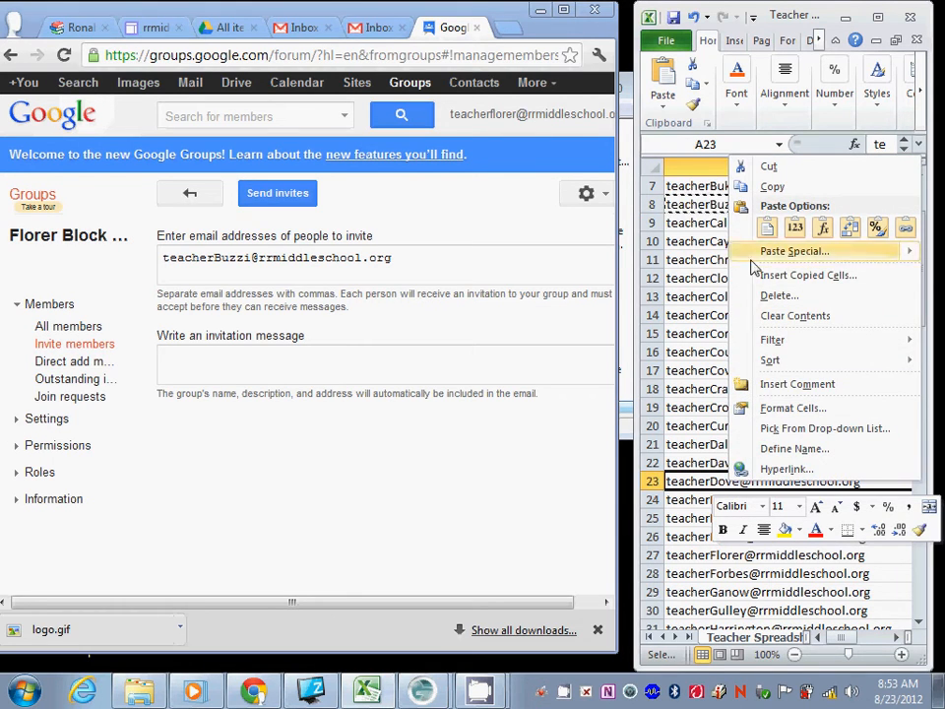
left_click(761, 185)
left_click(171, 275)
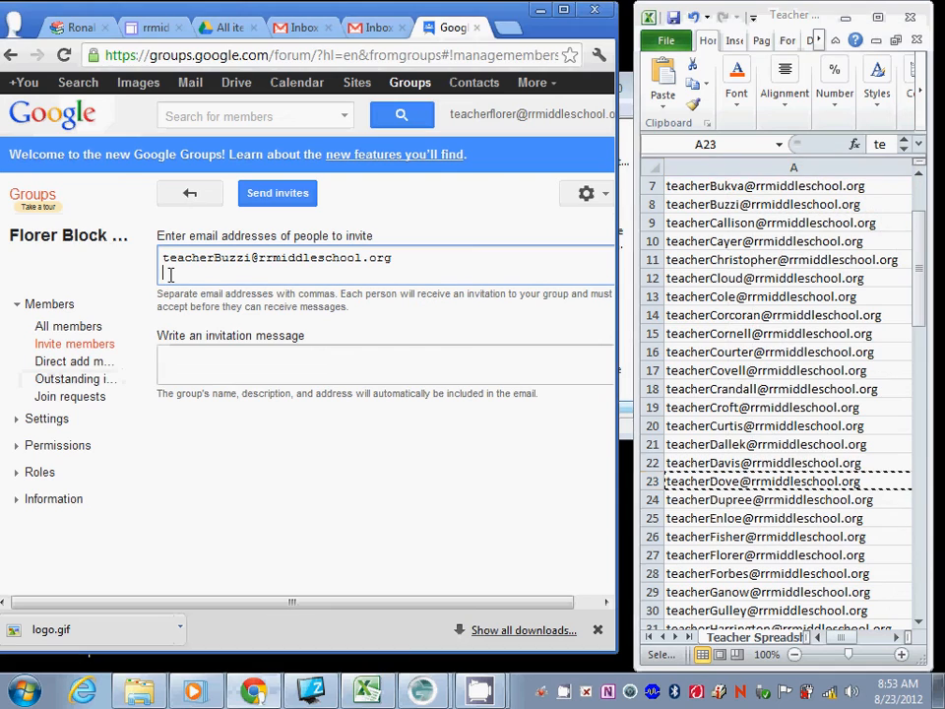
right_click(171, 273)
left_click(210, 374)
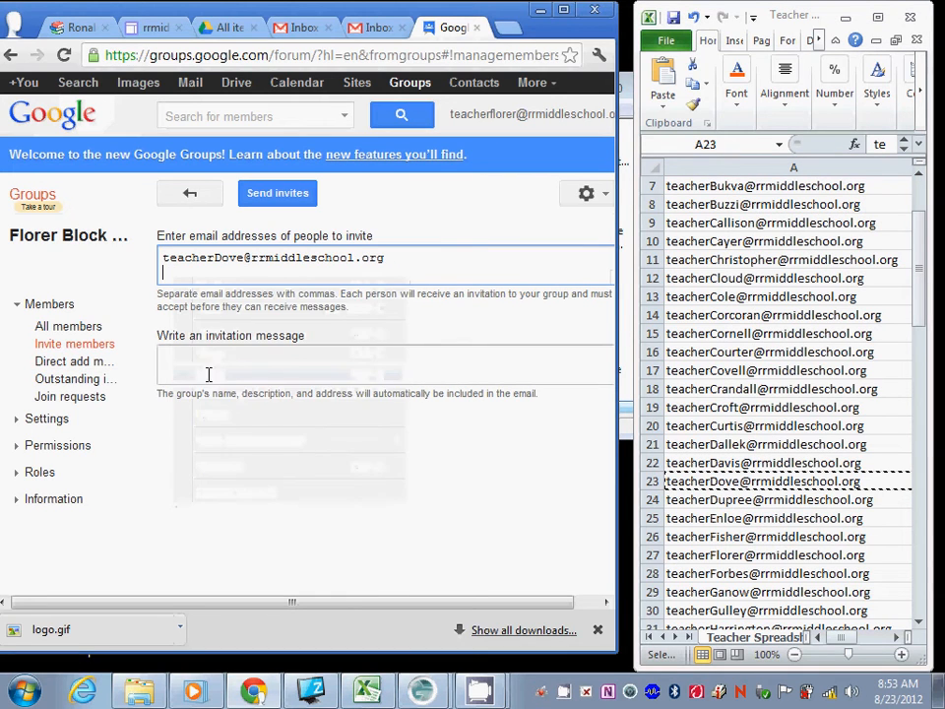
Add the e-mail address from cell A27 to the invitation list and check the list of pasted addresses
left_click(741, 557)
right_click(744, 558)
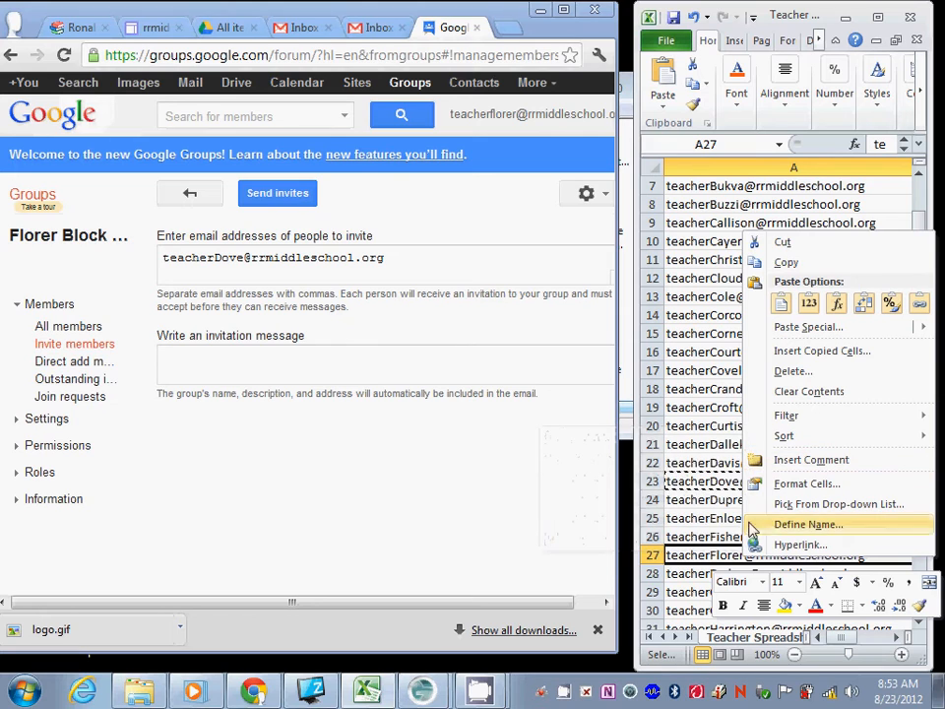
left_click(786, 263)
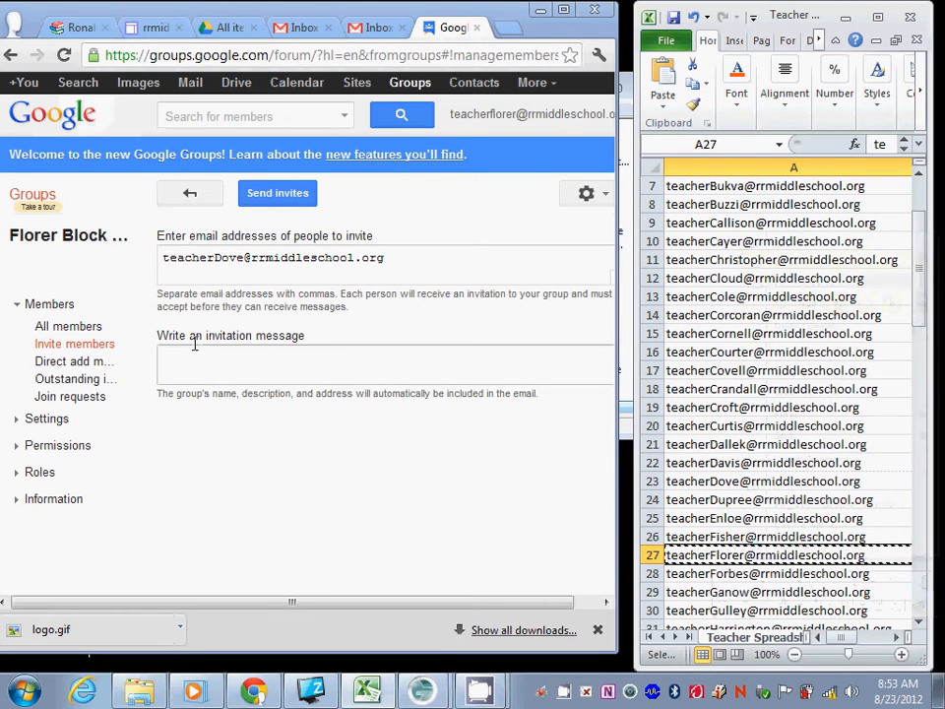
left_click(180, 272)
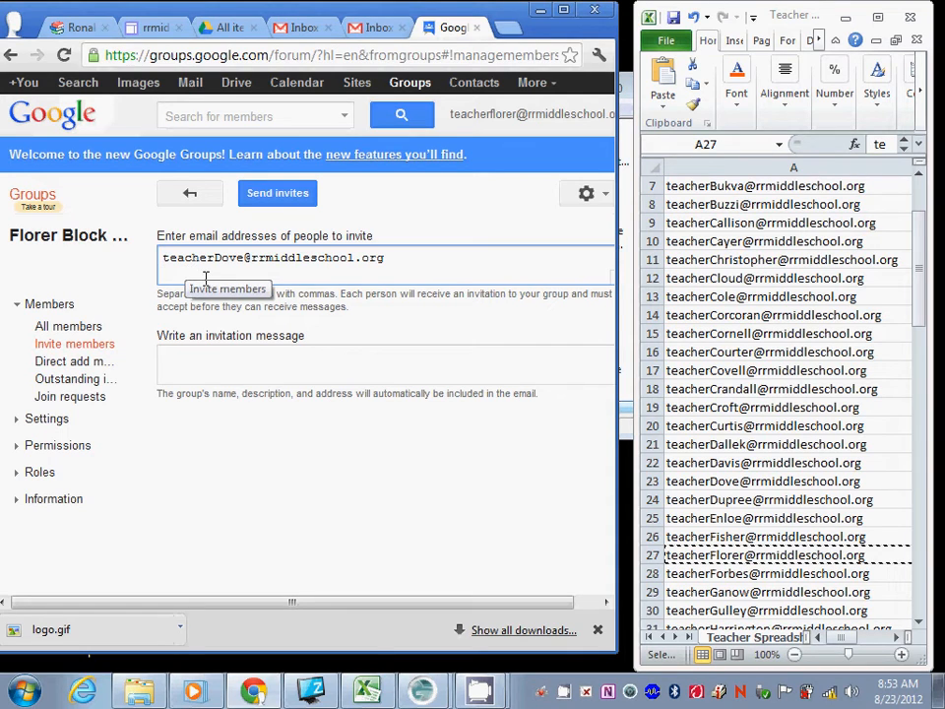
key("ctrl+a")
key("ctrl+v")
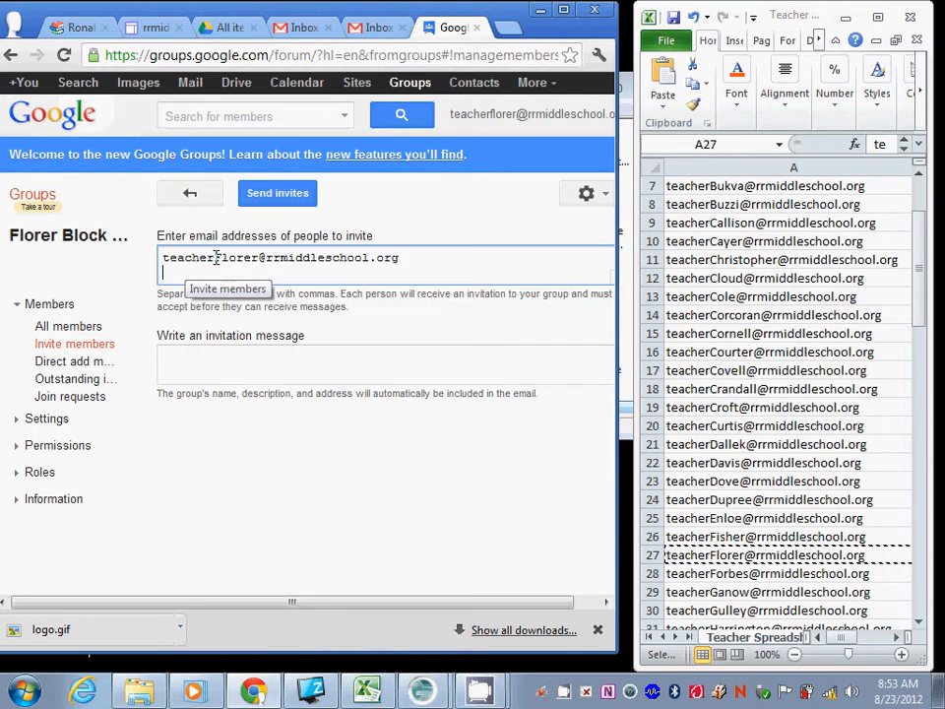
scroll(268, 278, "up", 1)
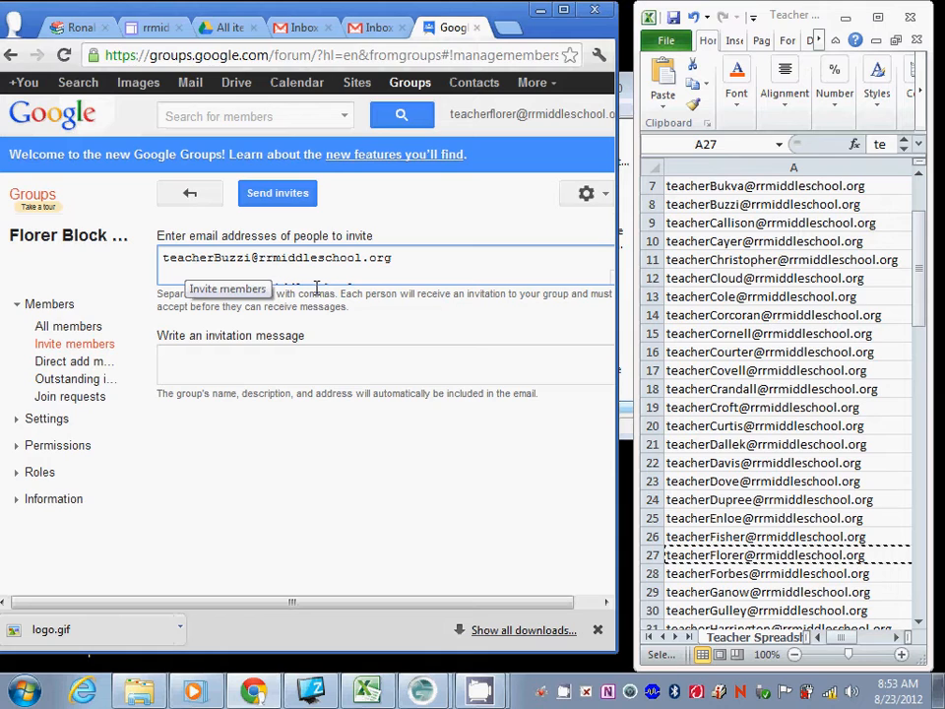
scroll(456, 263, "down", 1)
scroll(456, 264, "up", 1)
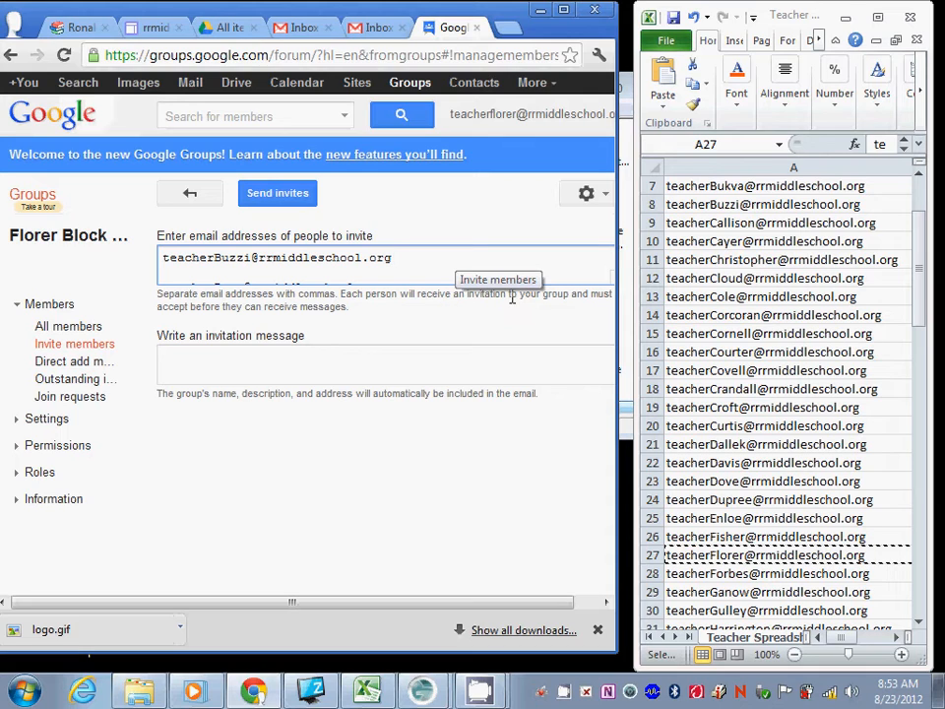
Write the invitation message "Welcome to Block 1. If you received this message it is a test. Delete the message."
left_click(185, 356)
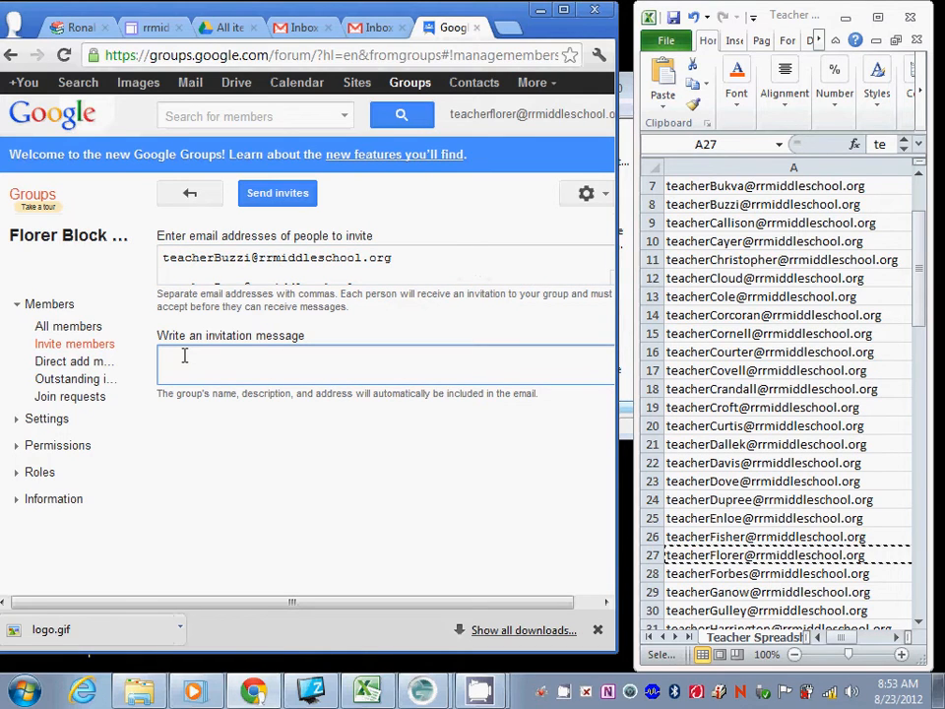
type("Welcome")
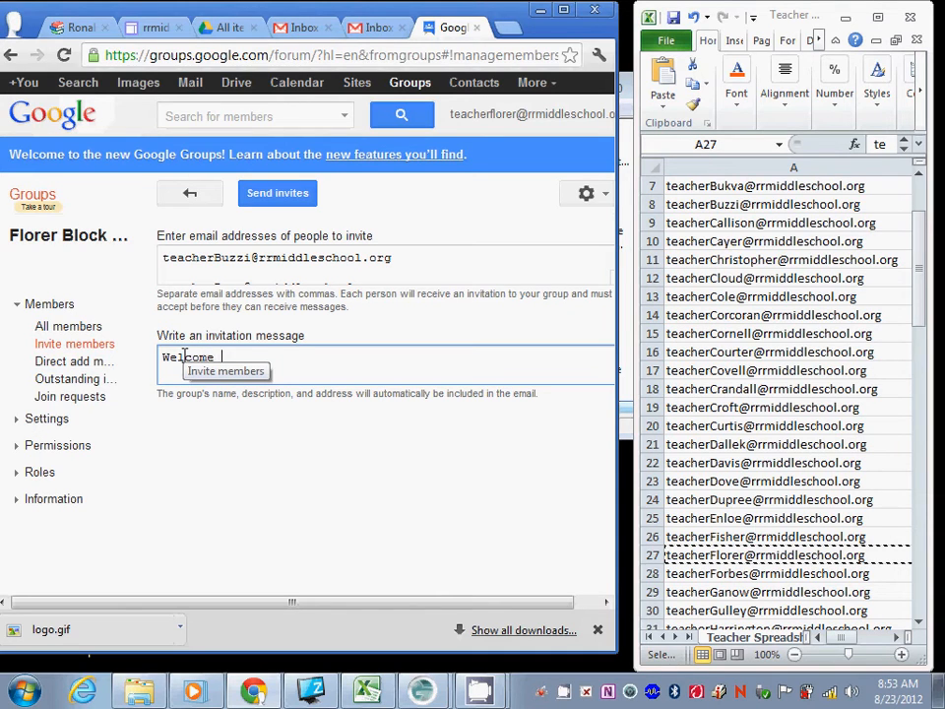
type(" to Block 1.  If you")
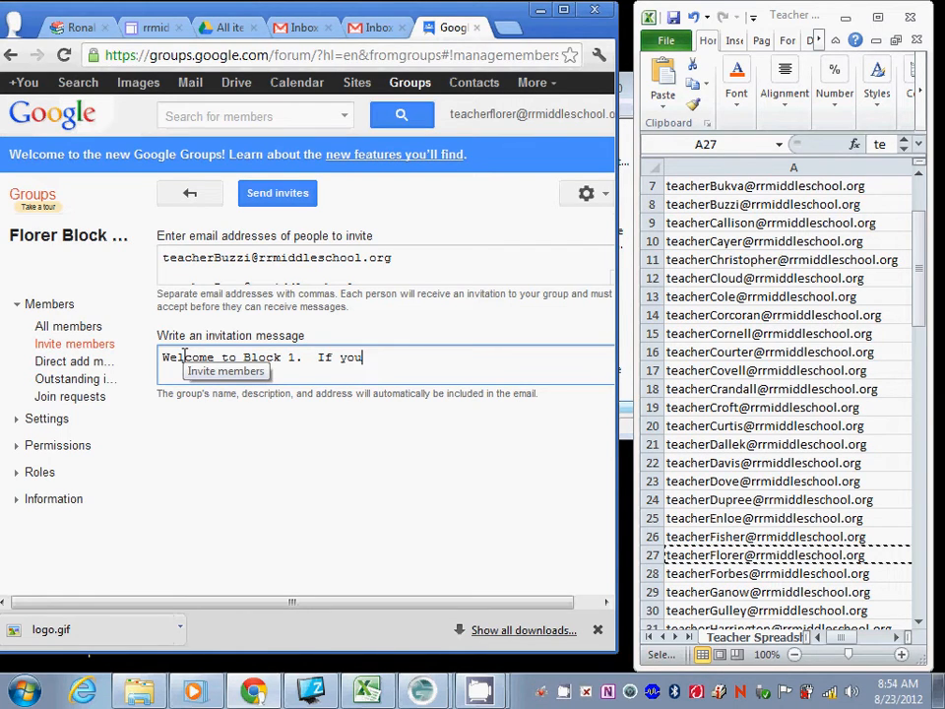
type(" received this message it is a tes")
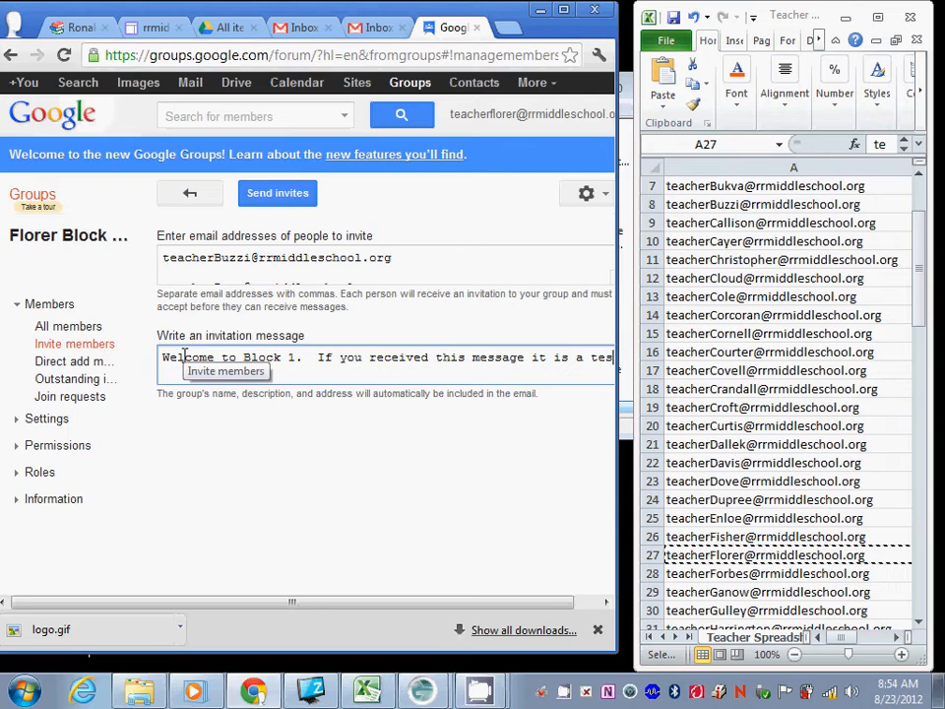
type("t")
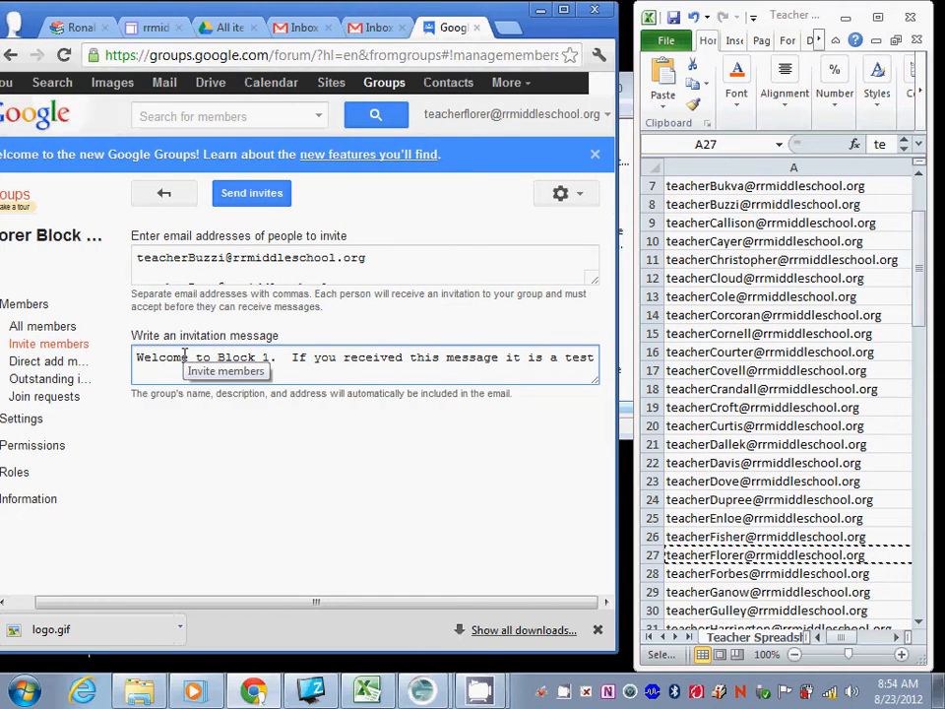
type(".  Delete the message.")
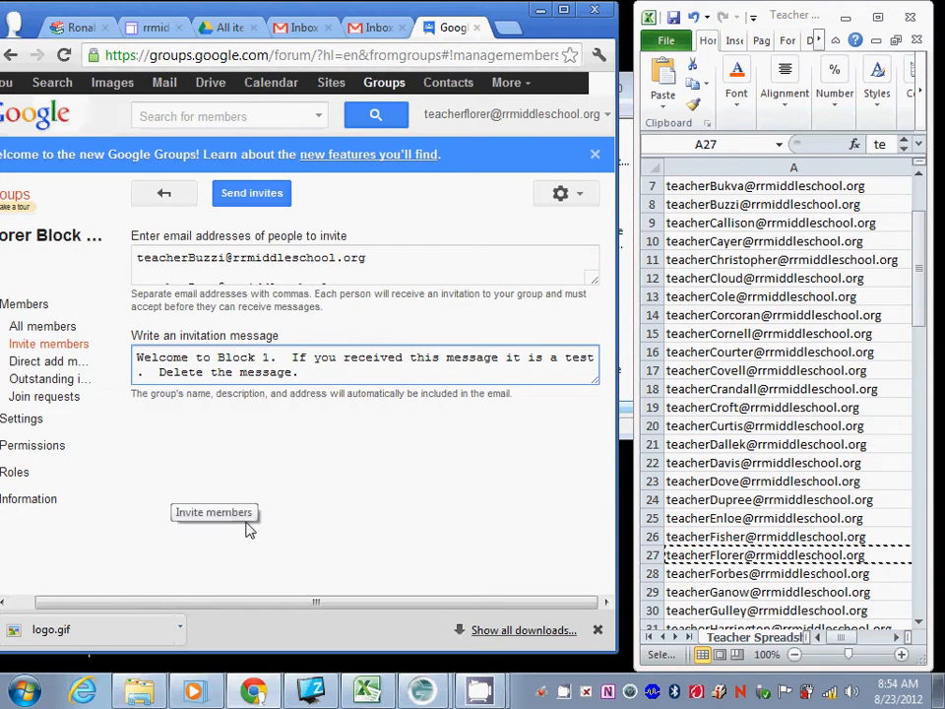
Send the group invites and request new picture challenges in the verification dialog until the characters are legible
left_click(279, 201)
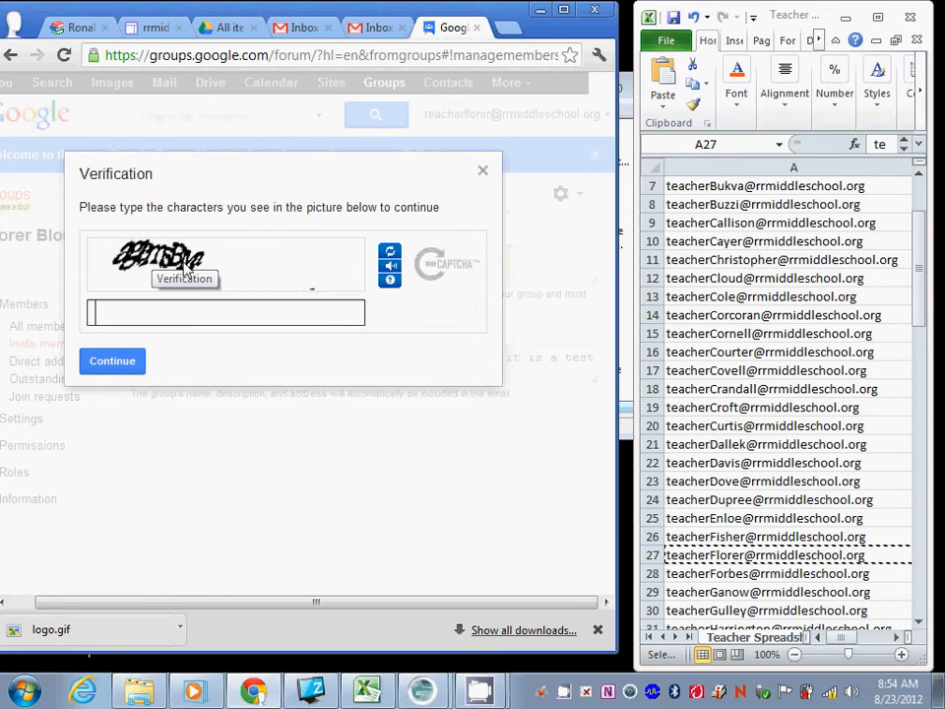
left_click(394, 256)
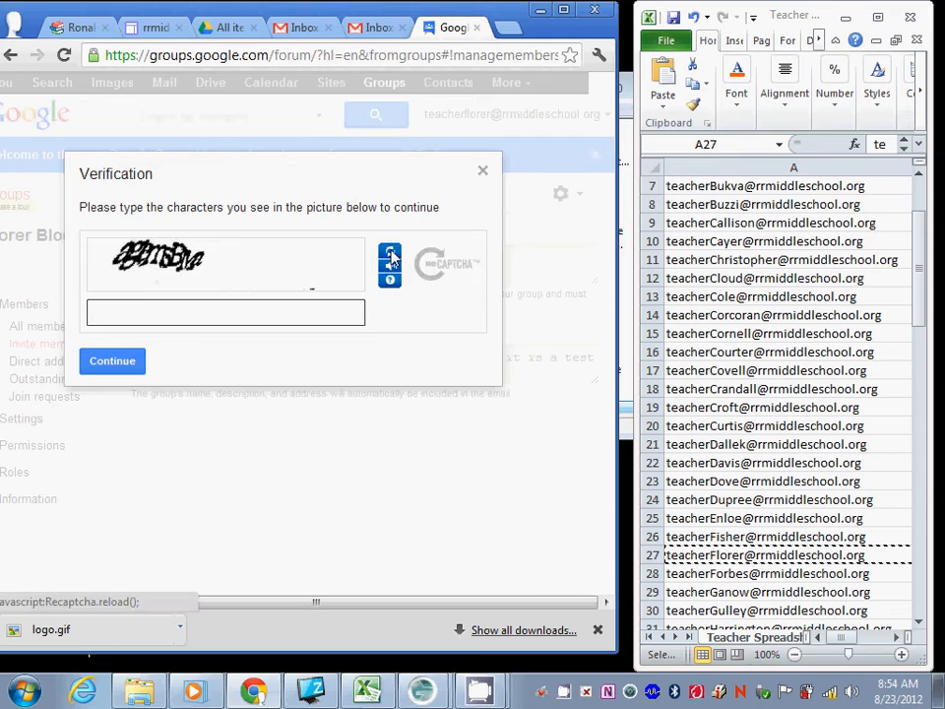
left_click(392, 256)
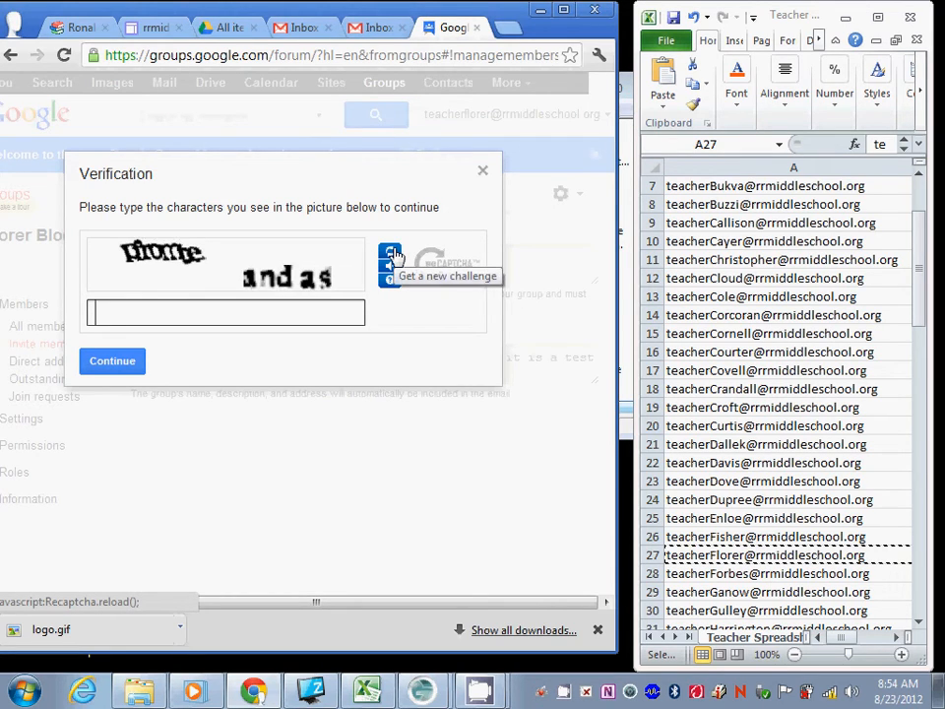
left_click(392, 256)
left_click(394, 256)
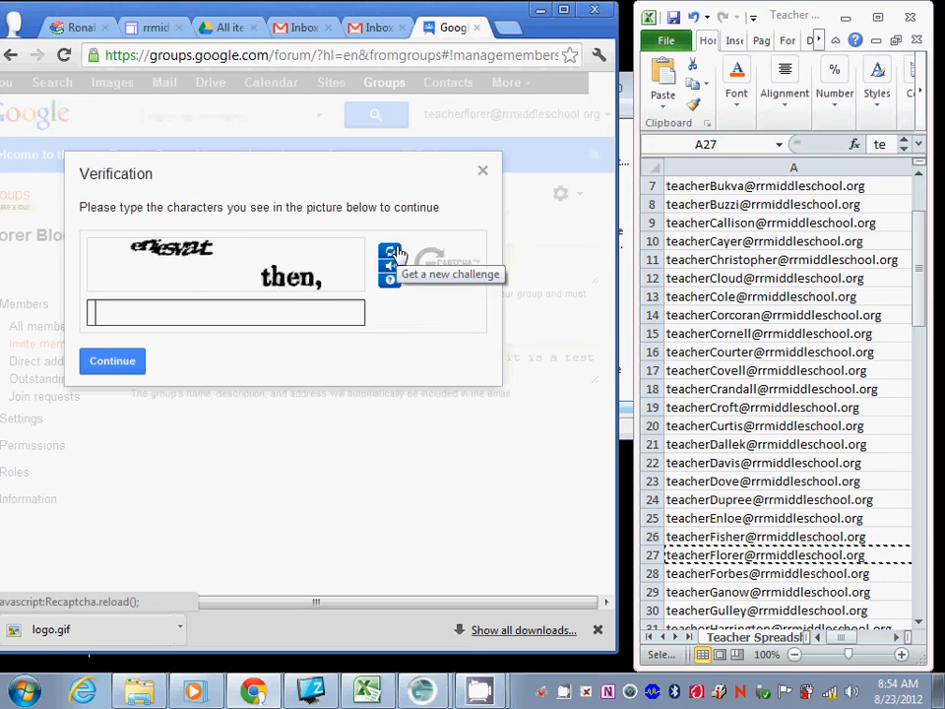
left_click(394, 257)
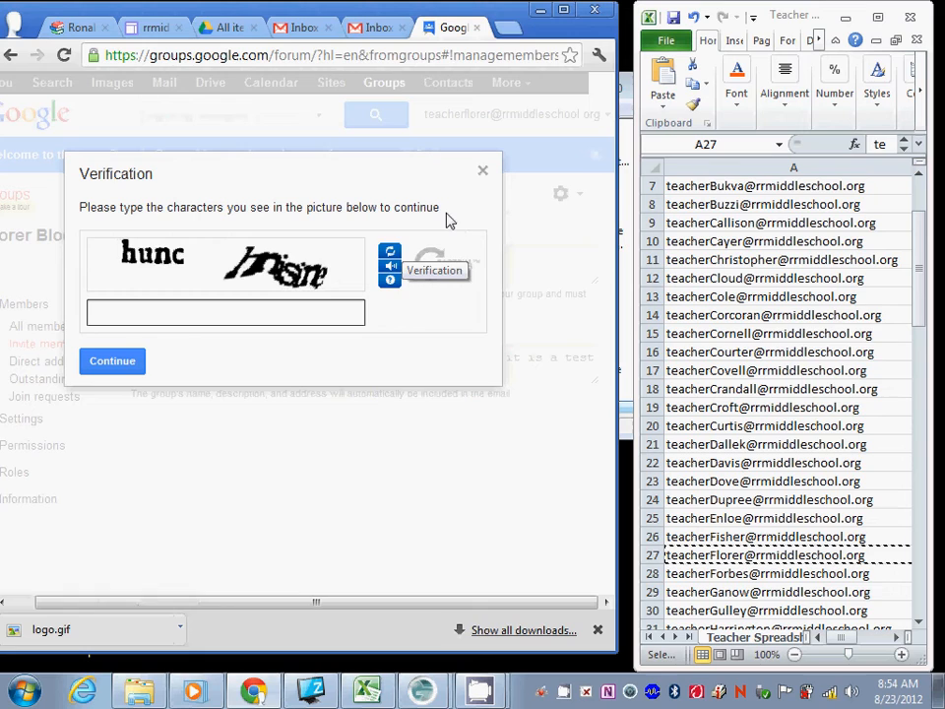
Enter the verification characters from the challenge picture and continue to finish sending the invitations
type("hunc")
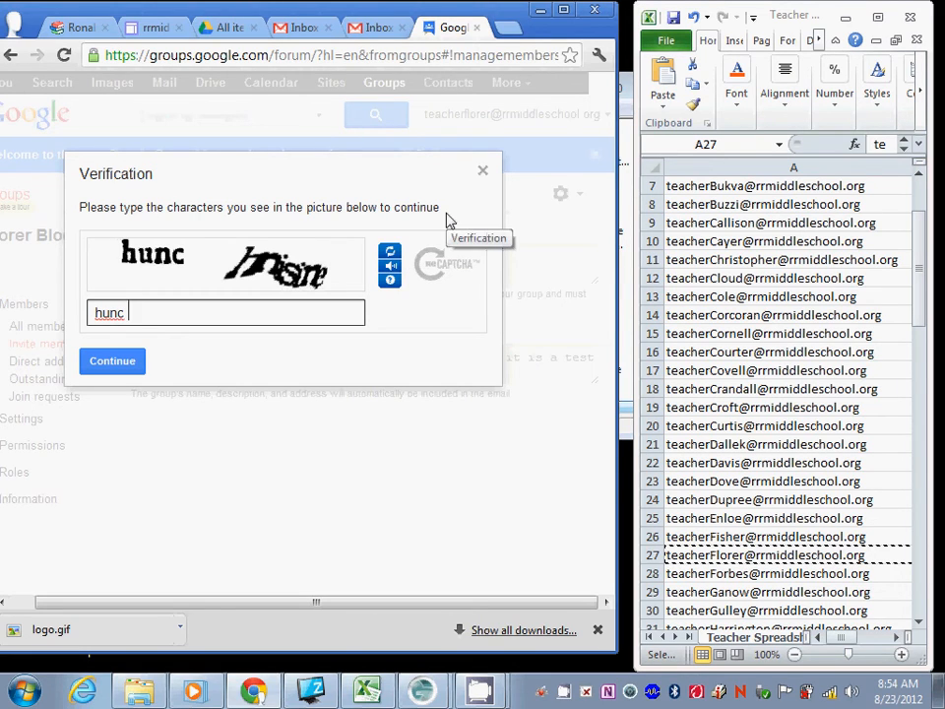
type("hnisine")
left_click(121, 365)
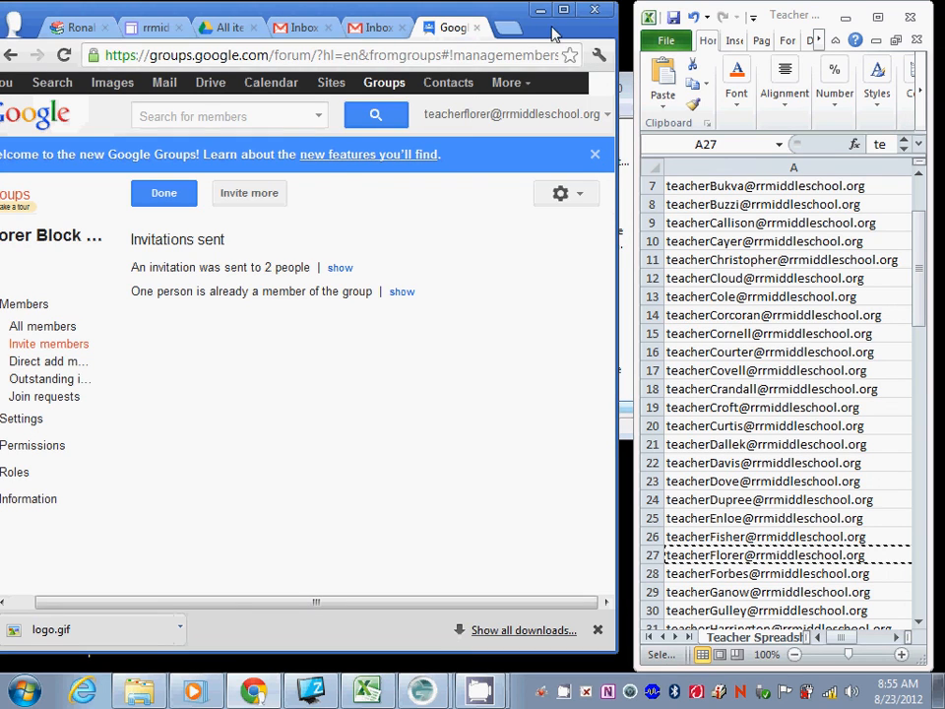
mouse_move(479, 690)
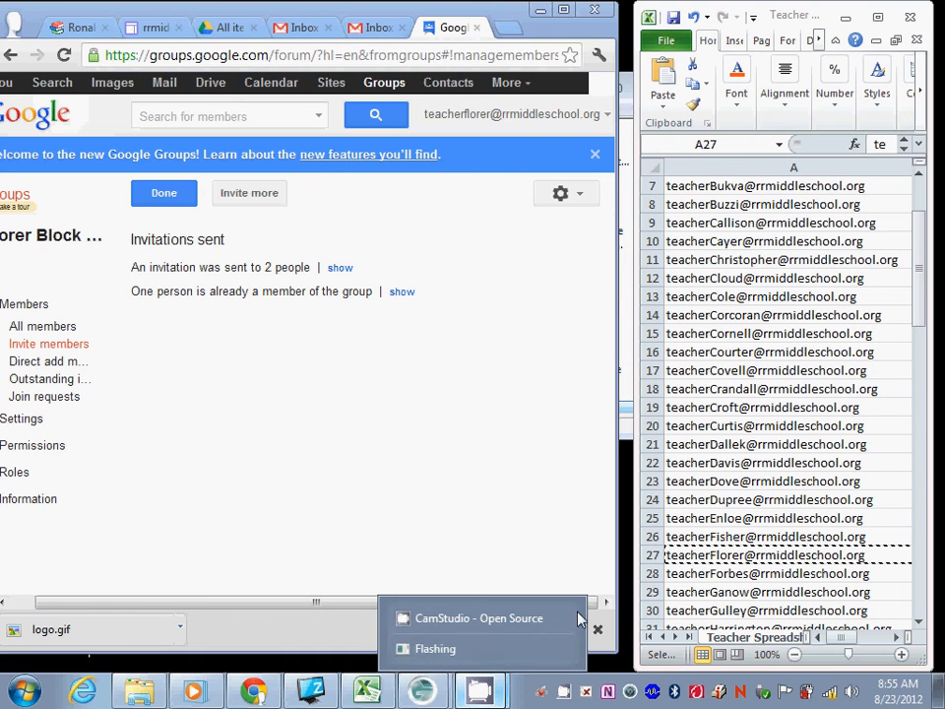
left_click(535, 10)
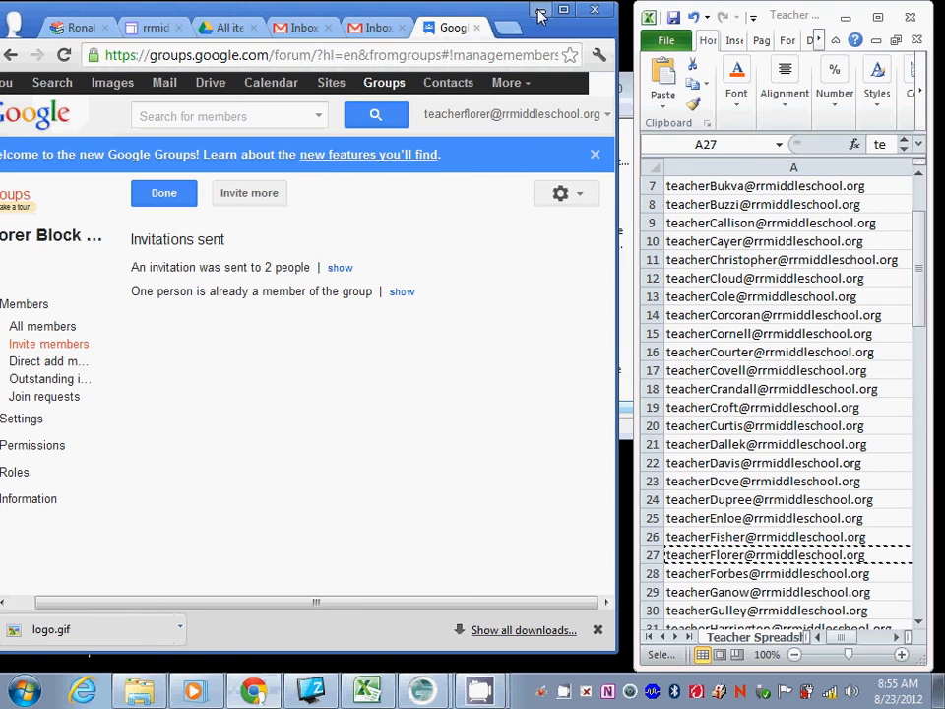